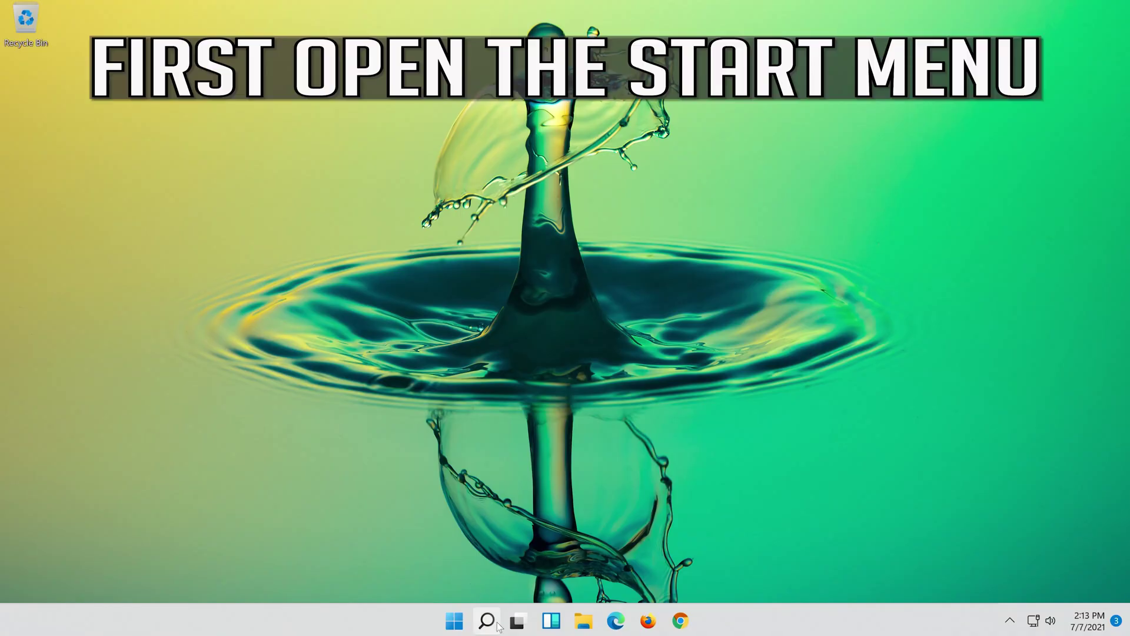
Search Windows for 'settings' to bring up the Settings app as best match.
left_click(498, 623)
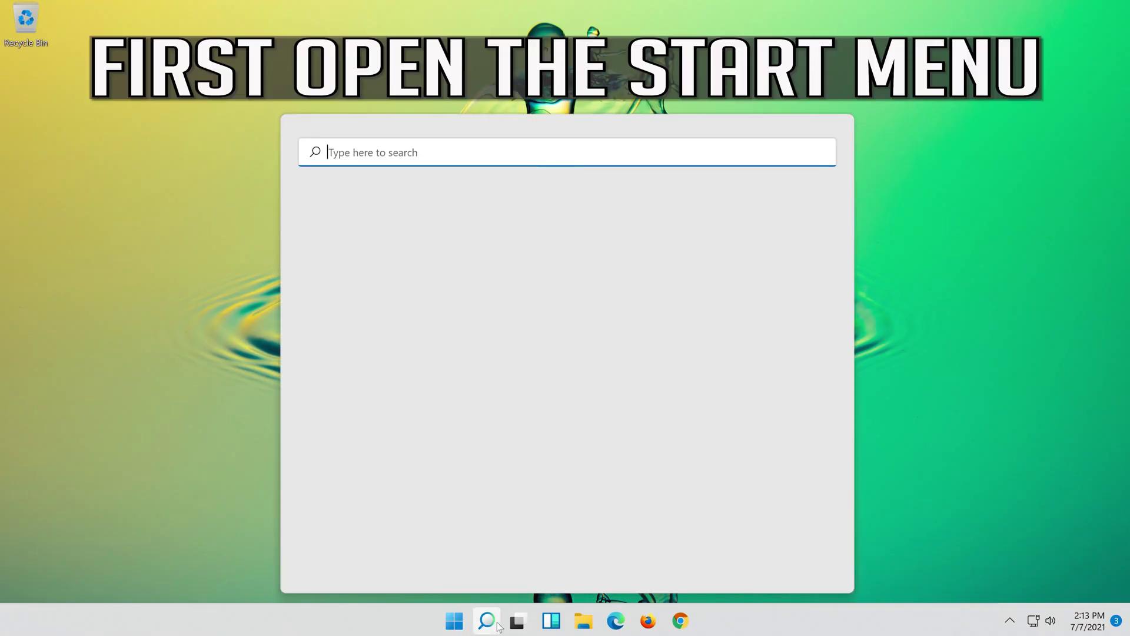
type("settings")
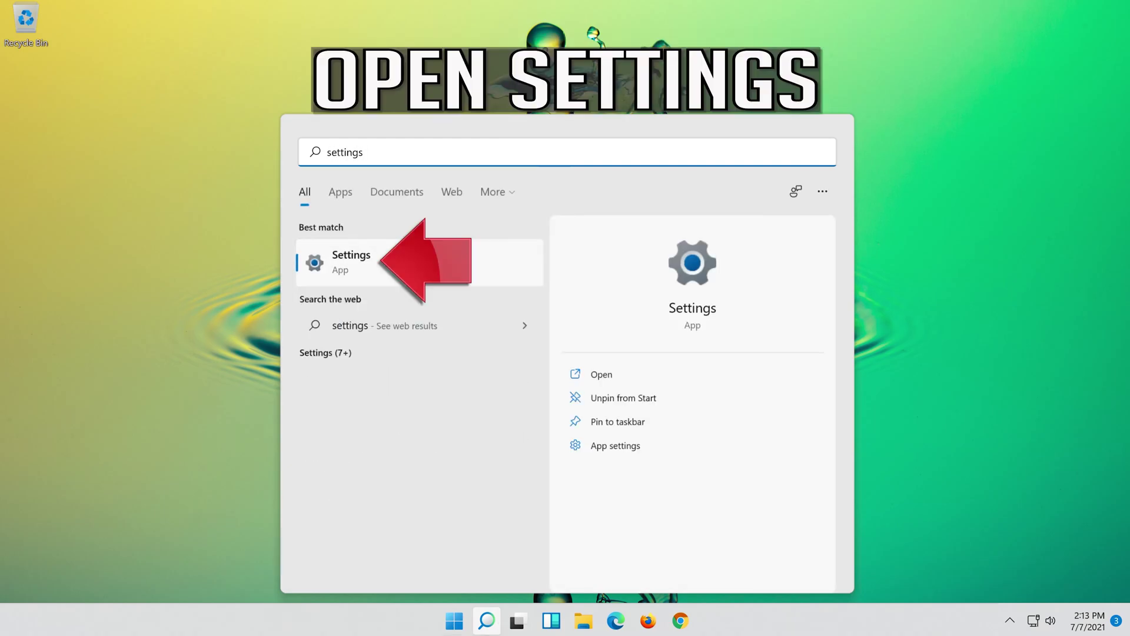
Open Settings and go to Network & internet > Advanced network settings, down to Network reset.
left_click(404, 270)
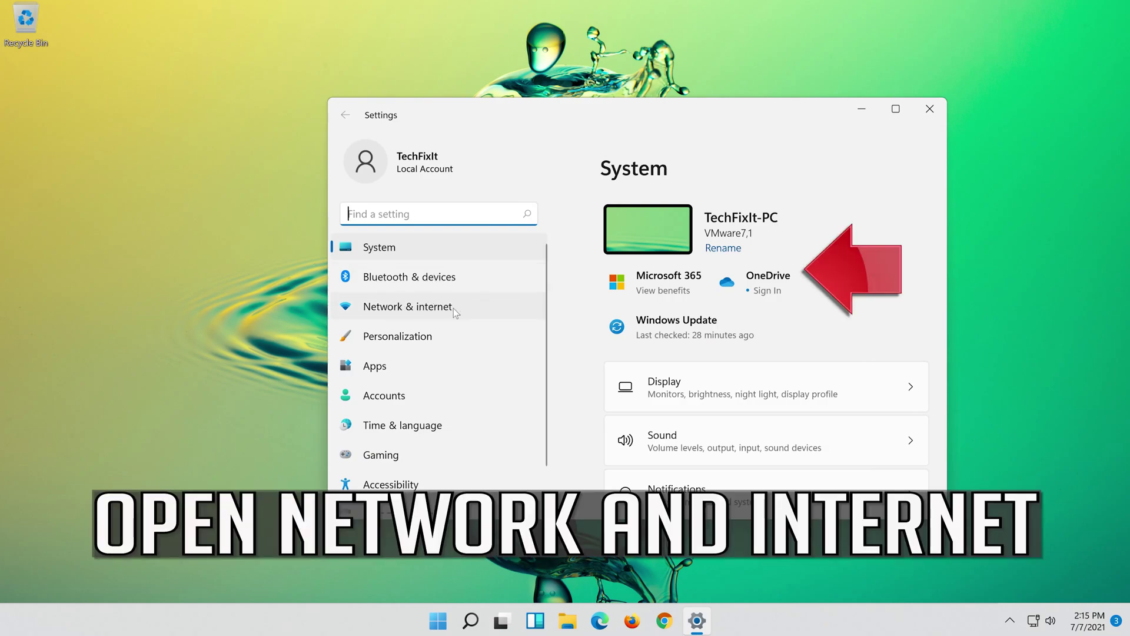
left_click(437, 309)
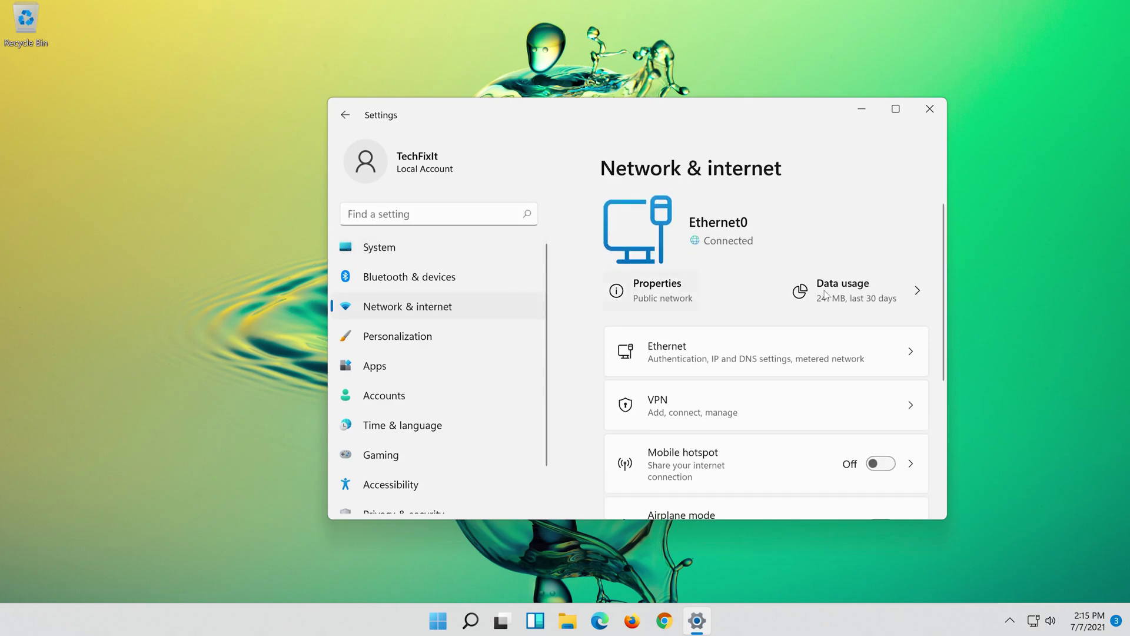
scroll(818, 293, "down", 4)
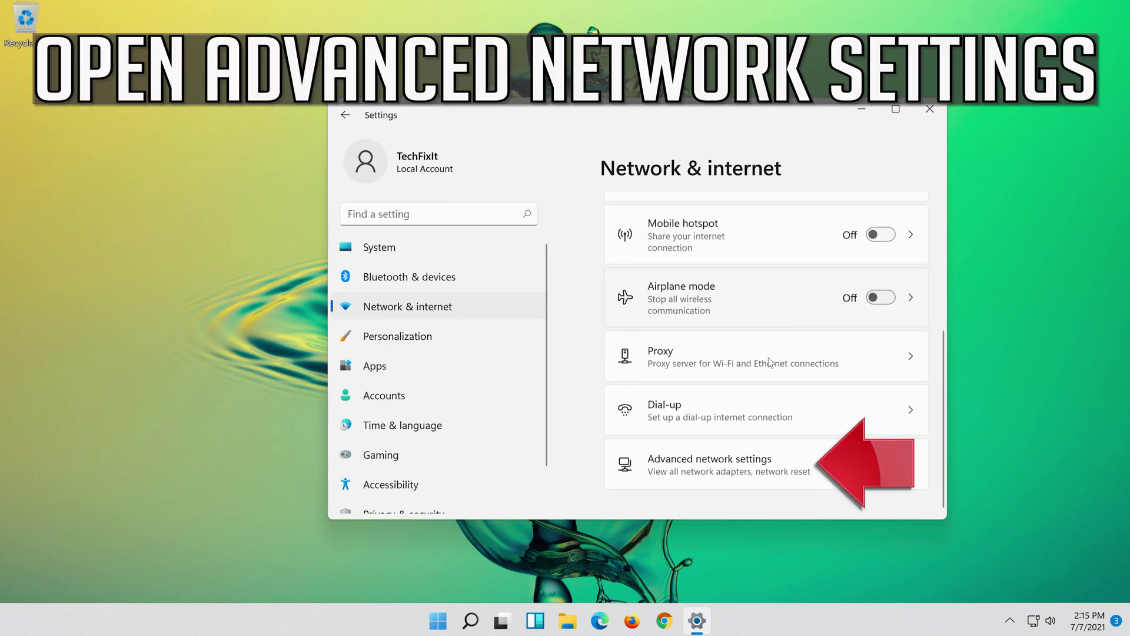
left_click(693, 471)
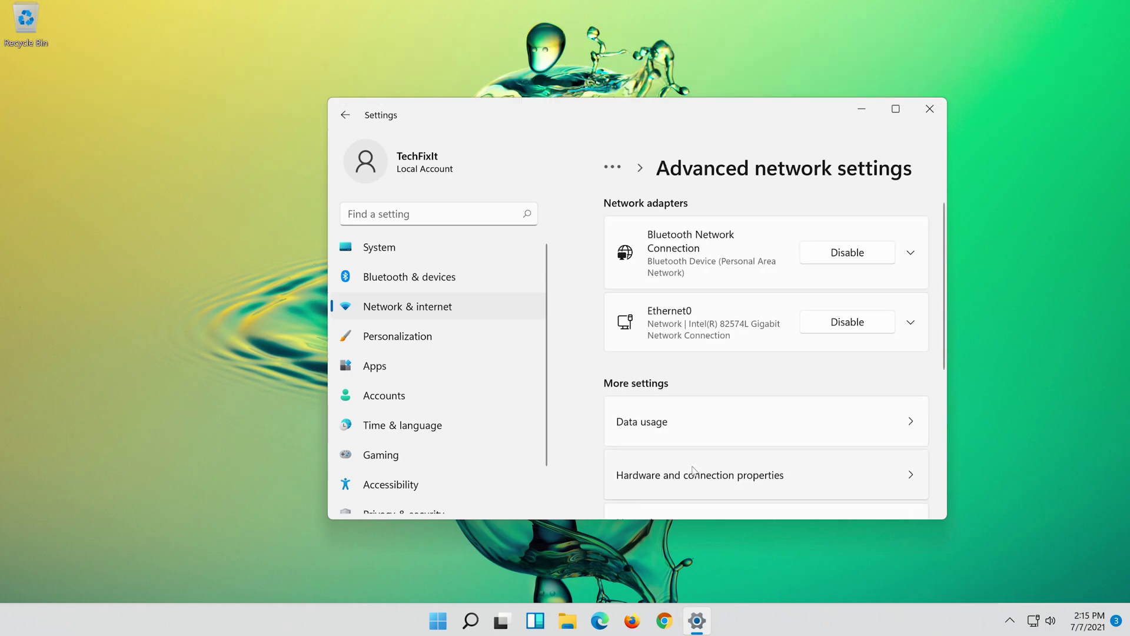
scroll(693, 471, "down", 3)
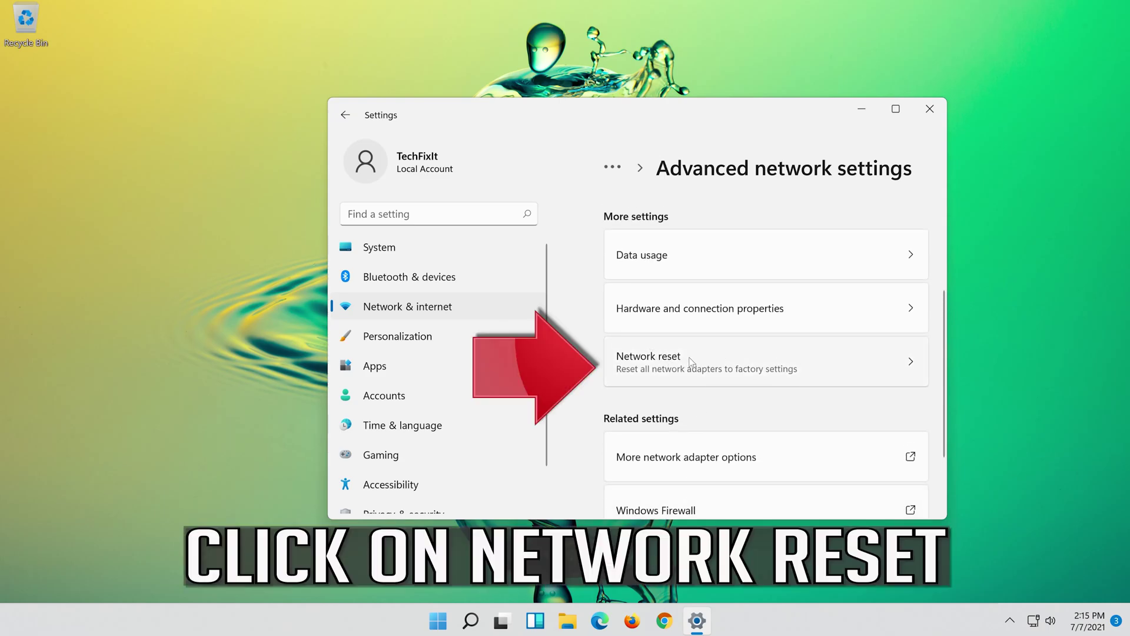
Run Network reset with Reset now, dismiss the sign-out notice, and close Settings.
left_click(751, 364)
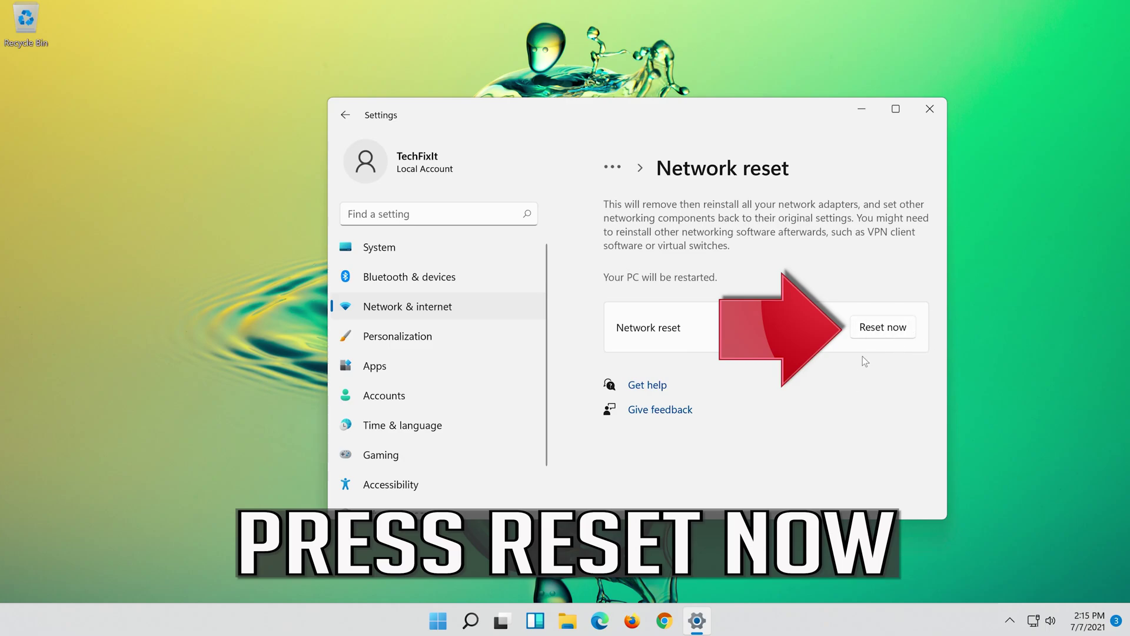
left_click(894, 325)
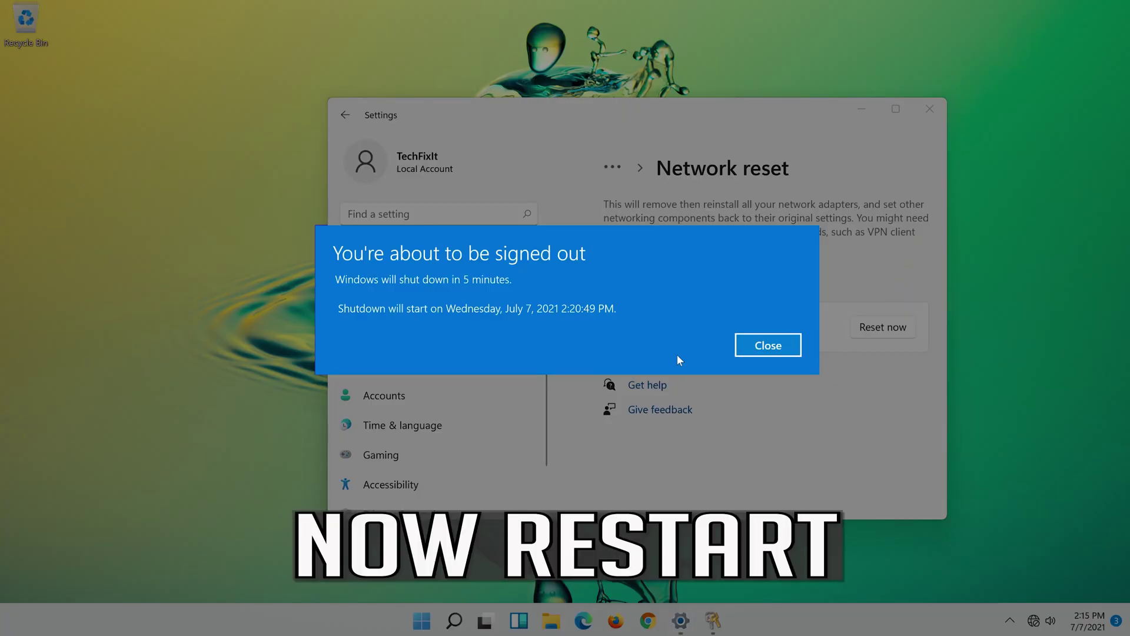
left_click(766, 347)
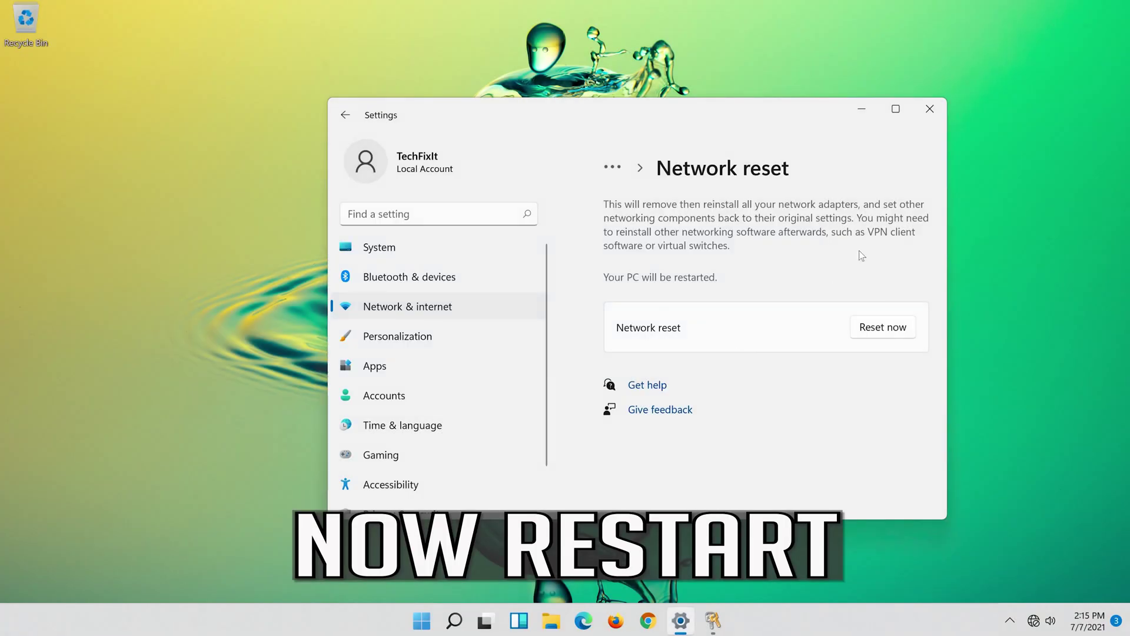
left_click(929, 111)
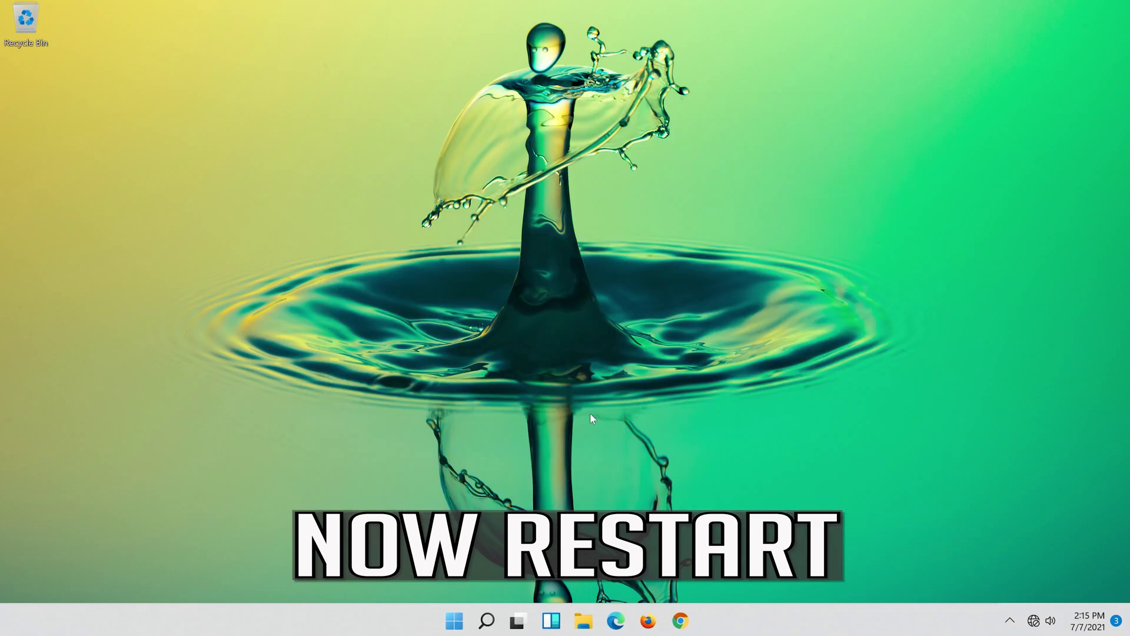
Restart the PC, then search 'device manager' and open Device Manager.
left_click(442, 629)
left_click(751, 569)
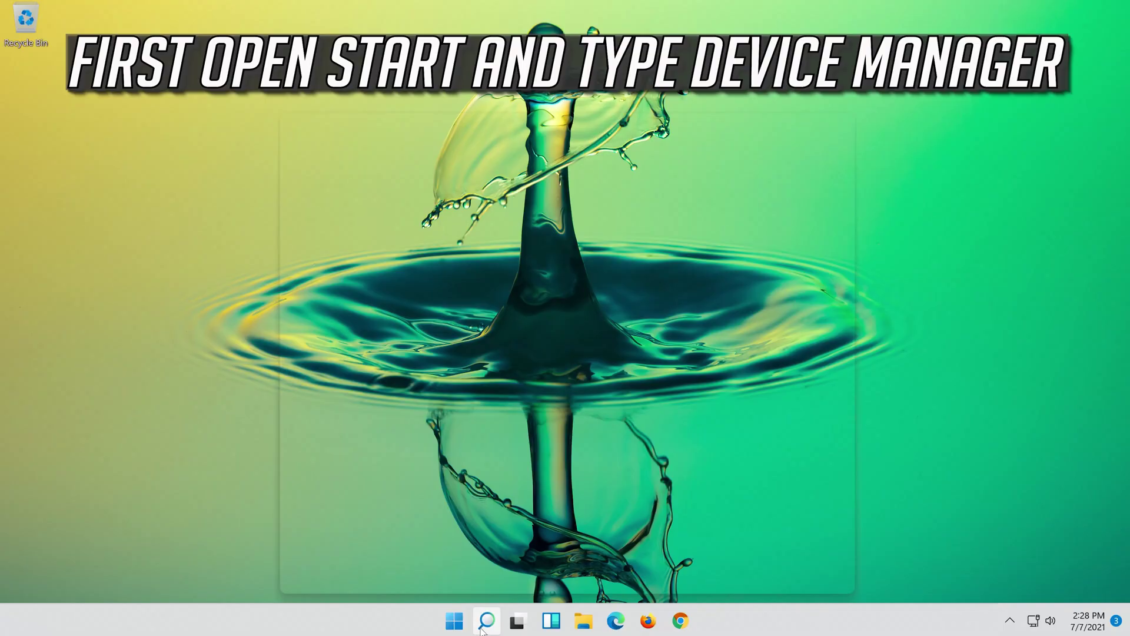
left_click(482, 627)
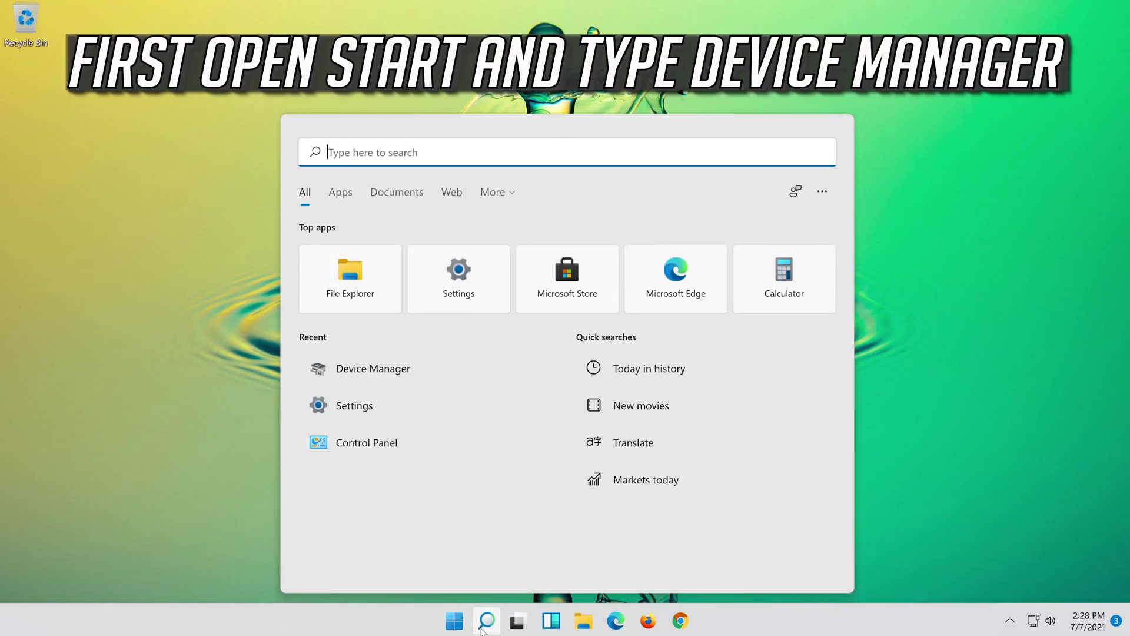
type("device mana")
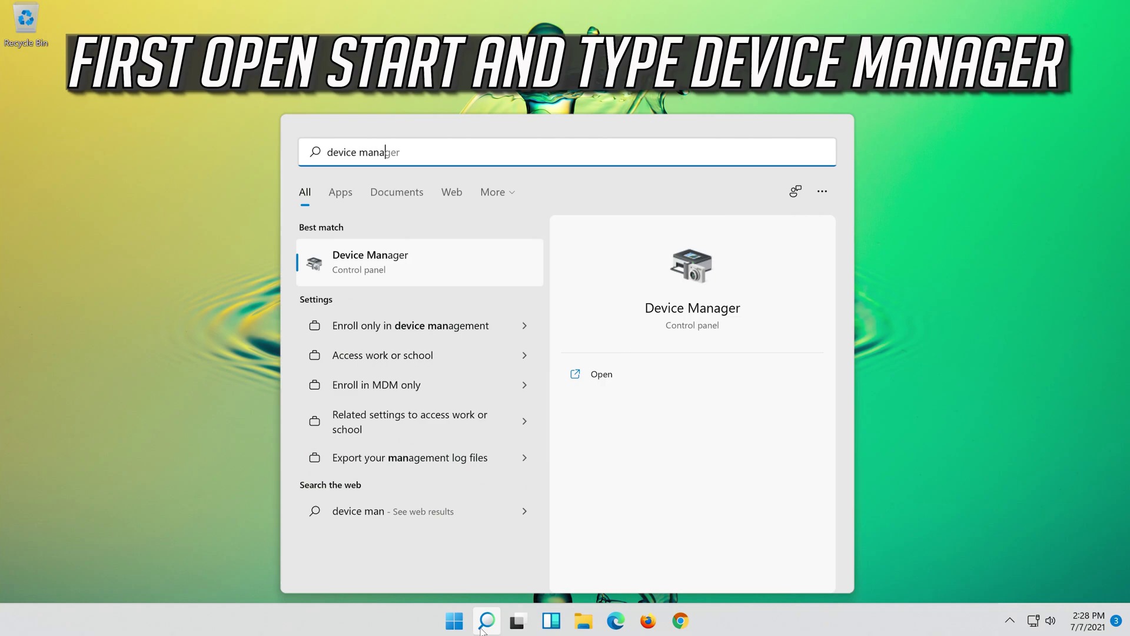
type("ger")
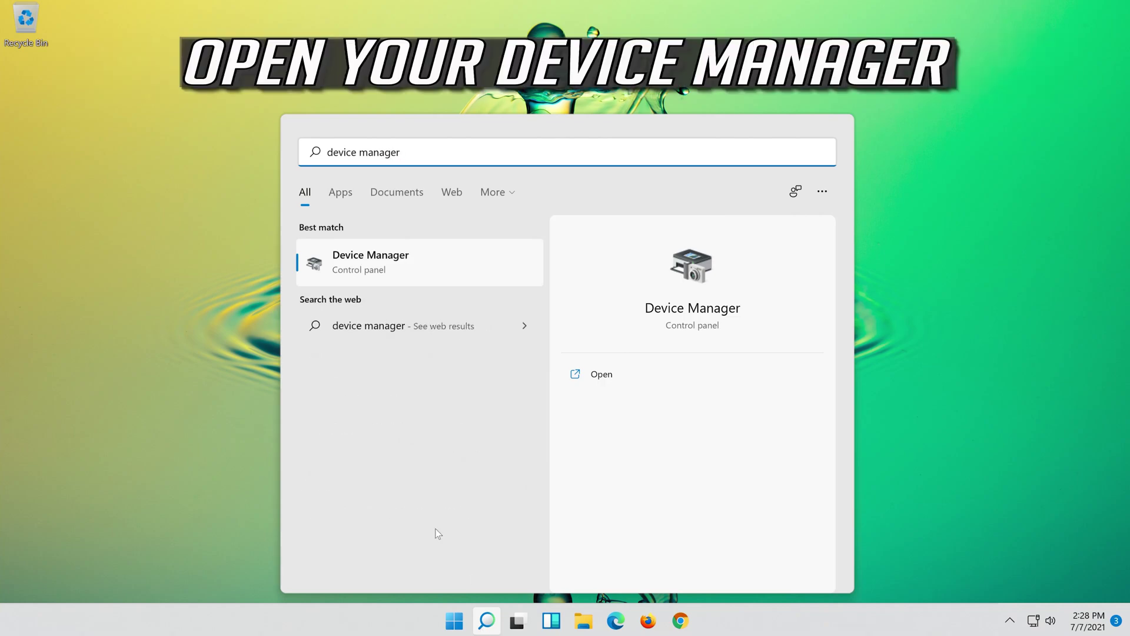
left_click(398, 267)
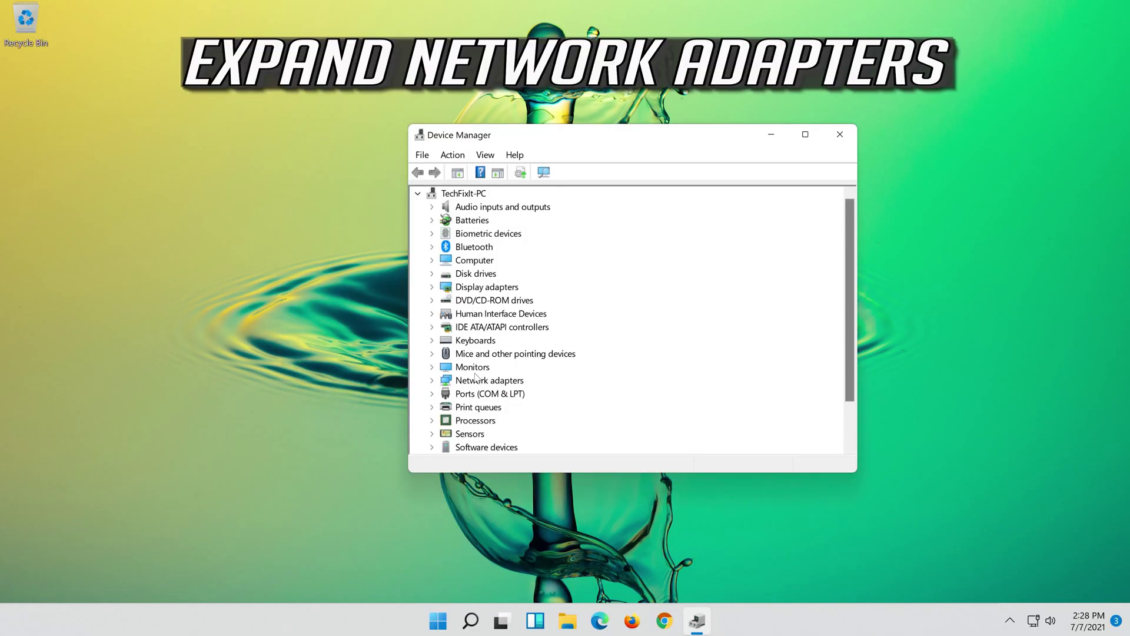
Expand Network adapters and open Properties for Intel(R) 82574L Gigabit Network Connection.
left_click(432, 381)
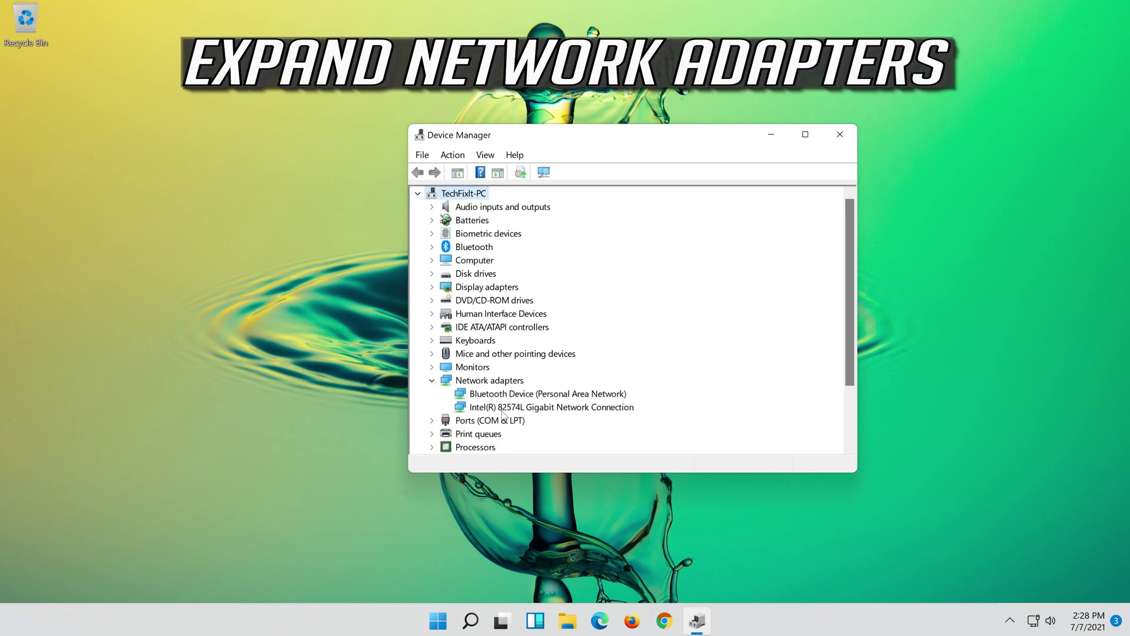
left_click(458, 405)
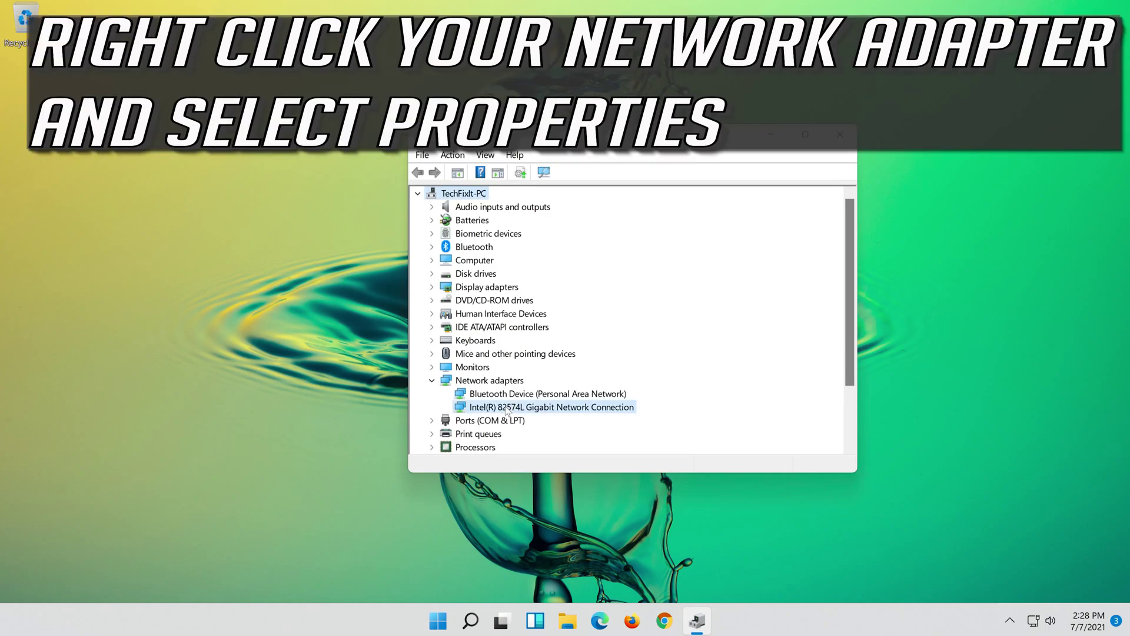
right_click(555, 410)
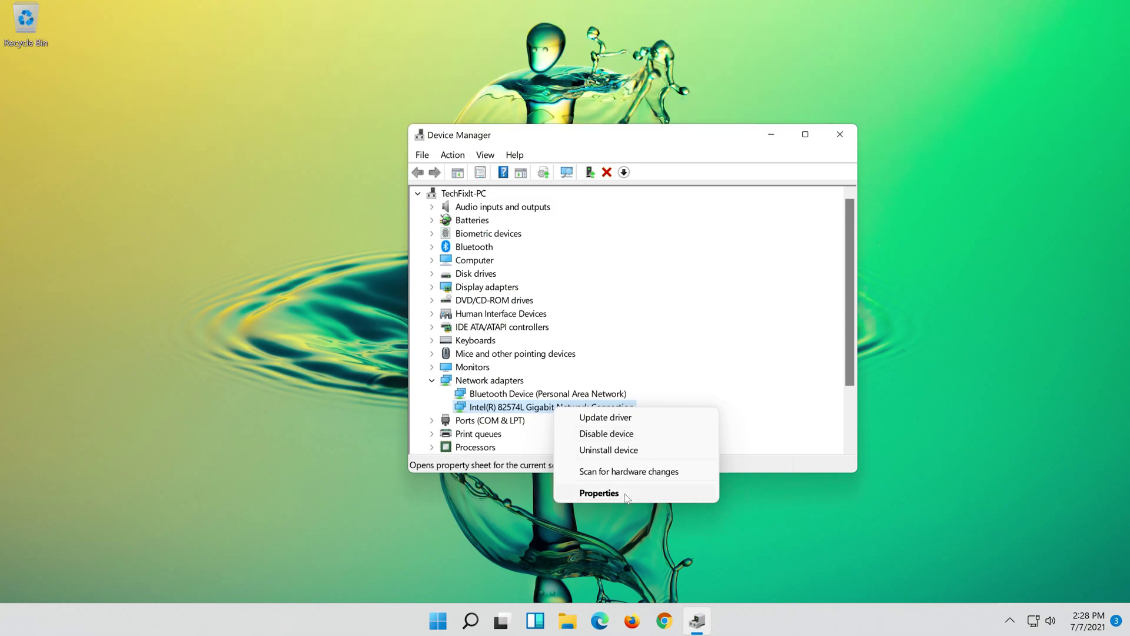
left_click(599, 493)
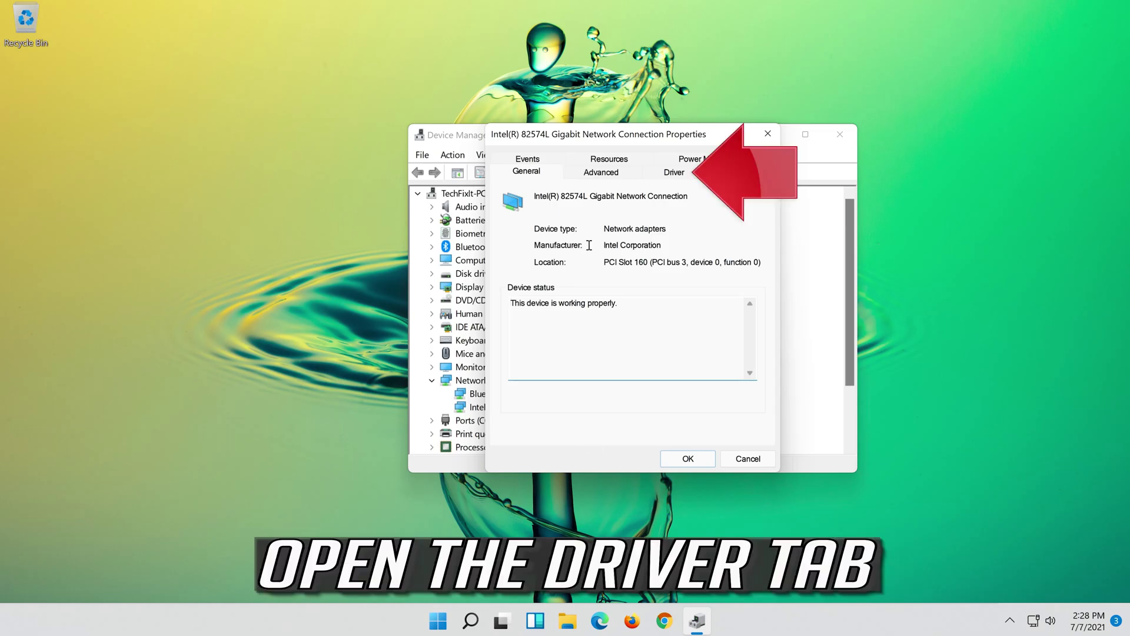
Uninstall the Intel(R) 82574L adapter from its Driver tab and confirm the removal.
left_click(682, 177)
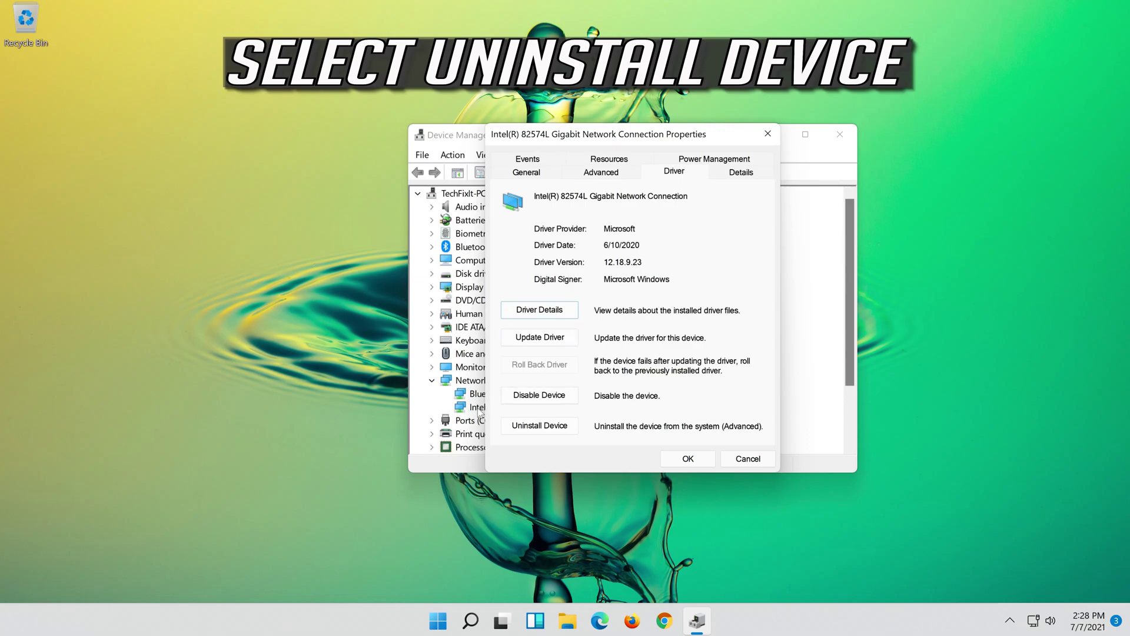
left_click(547, 428)
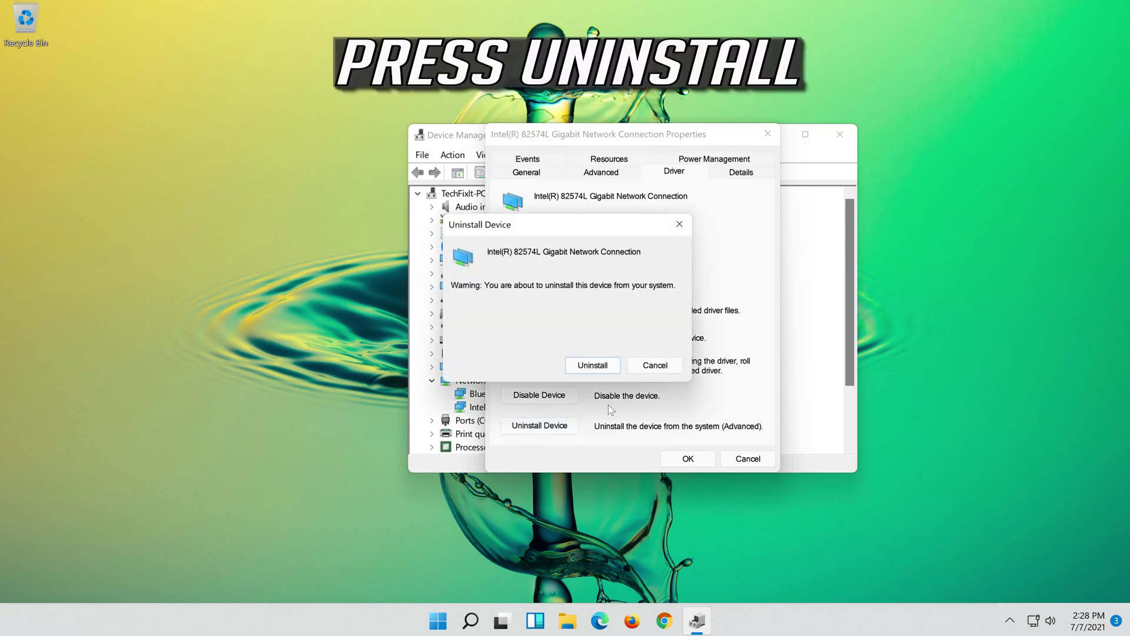
left_click(593, 366)
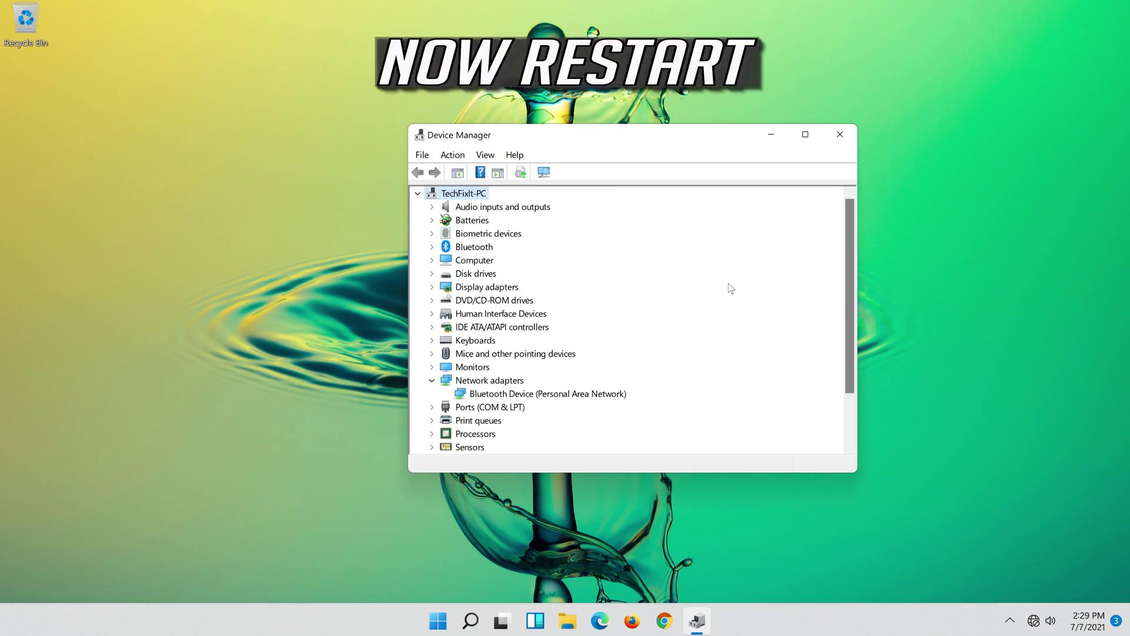
Close Device Manager and restart Windows from the Start menu's Power options.
left_click(840, 135)
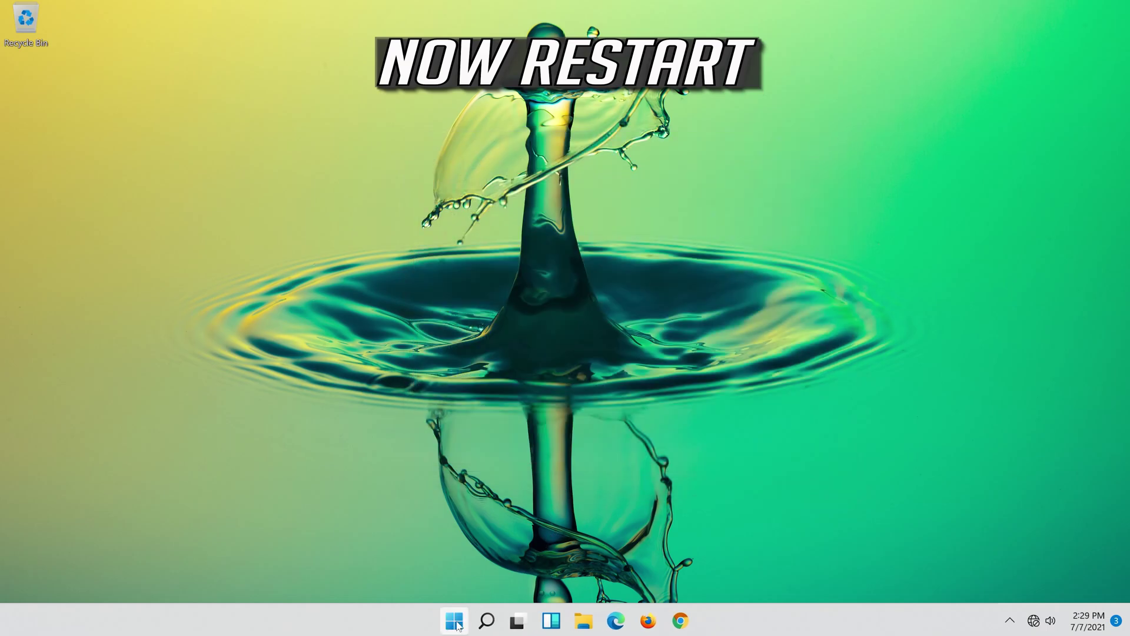
left_click(459, 625)
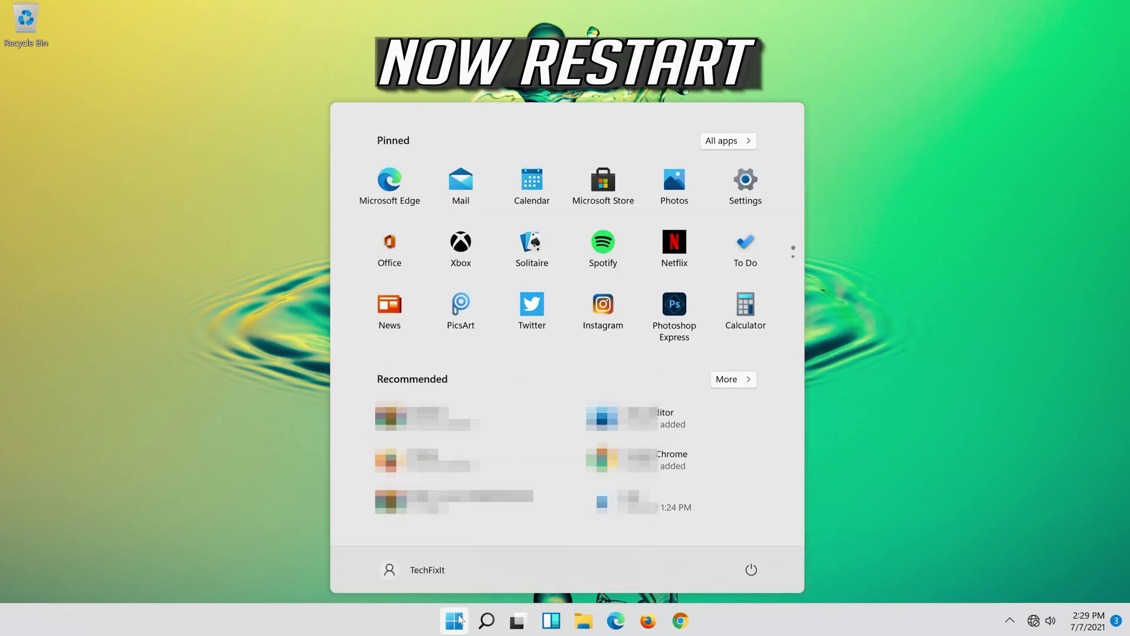
left_click(759, 572)
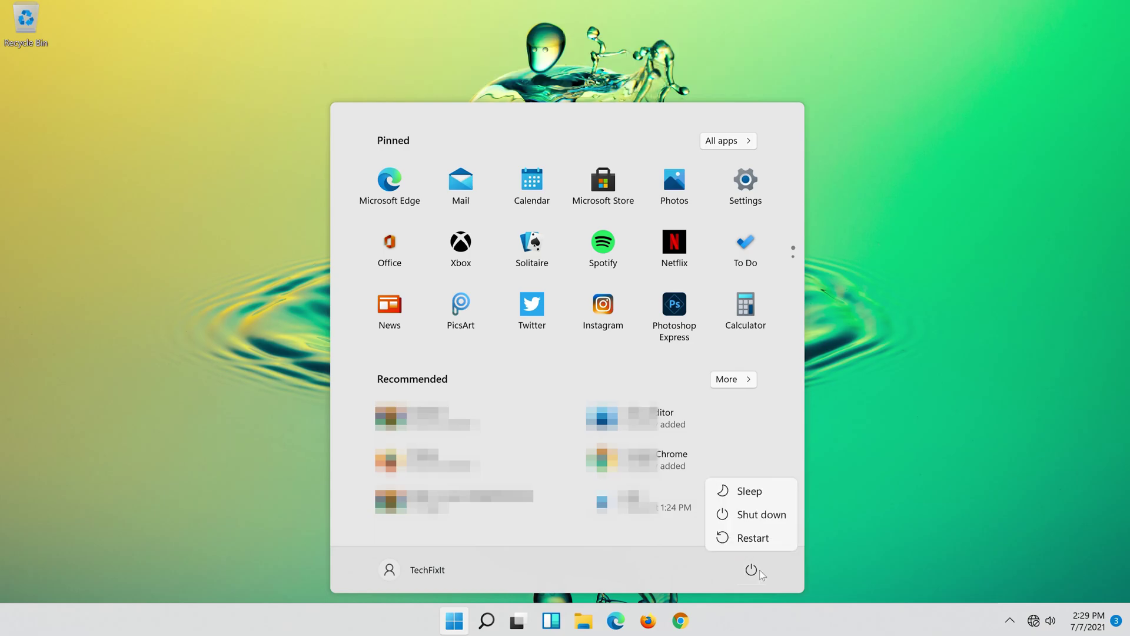
left_click(758, 538)
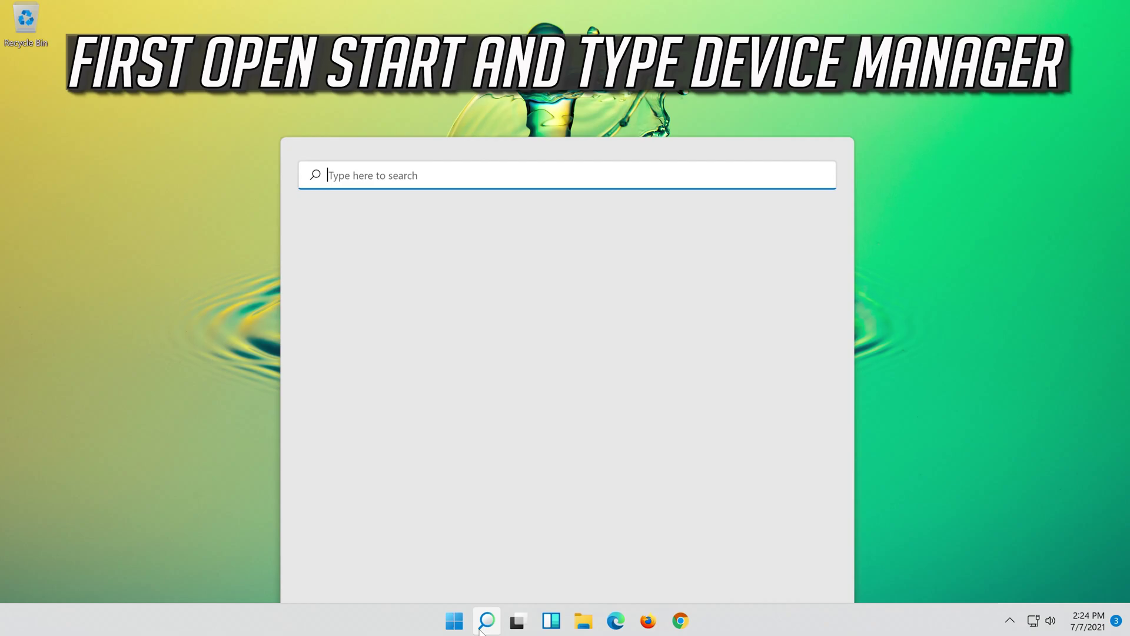
Search 'device manager' and launch Device Manager from the best match.
type("device ")
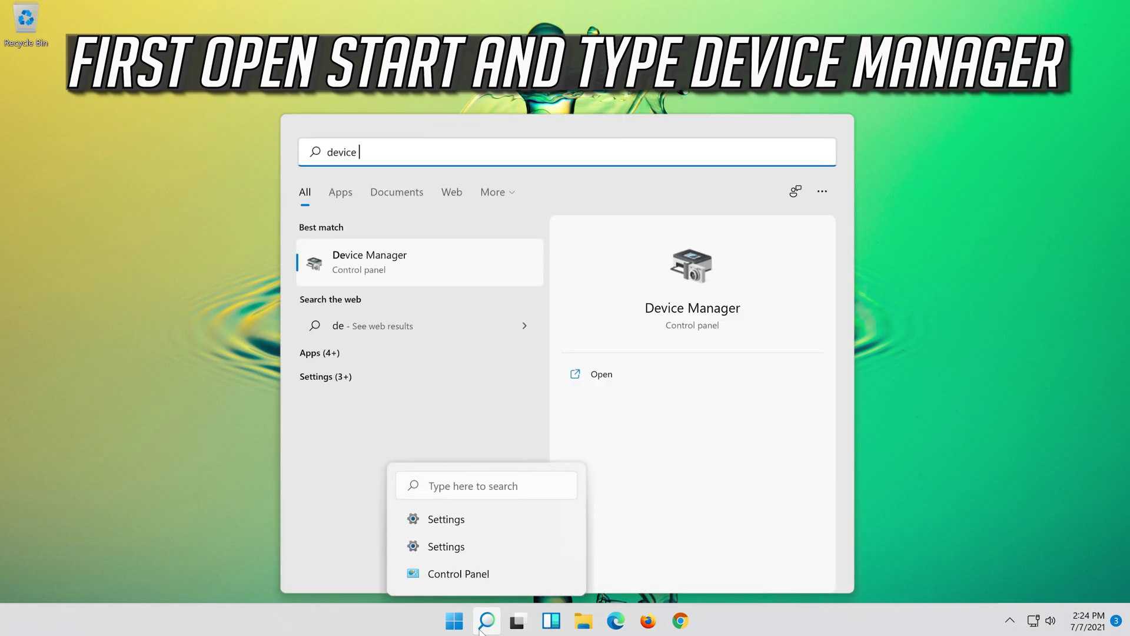
type("manager")
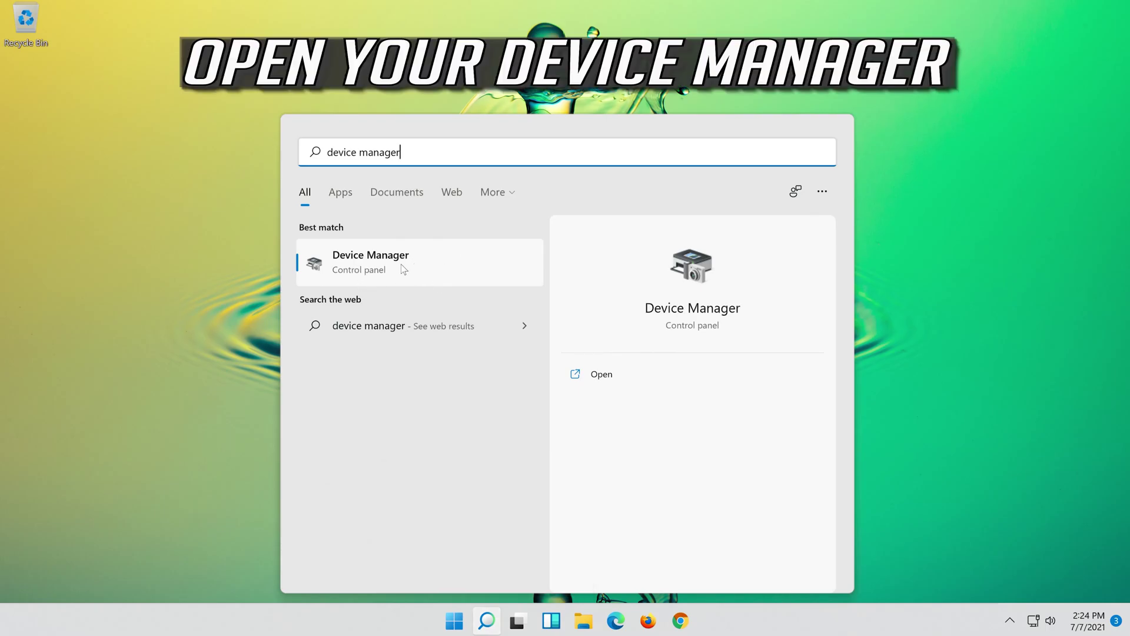
left_click(404, 269)
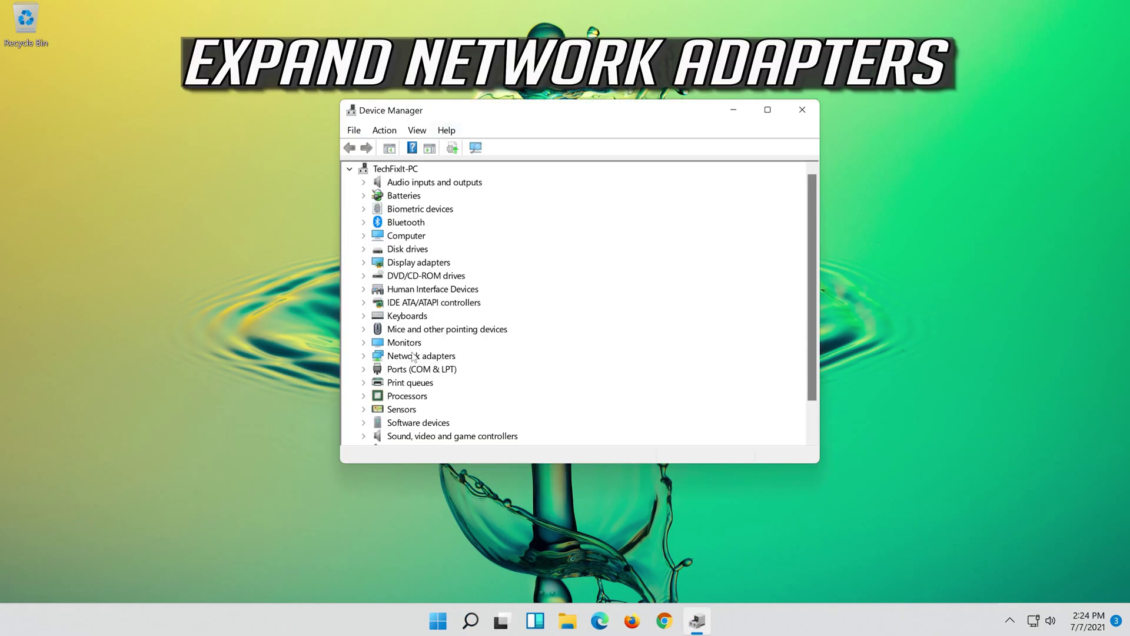
Expand Network adapters and open Properties of the reinstalled Intel(R) 82574L adapter.
left_click(434, 355)
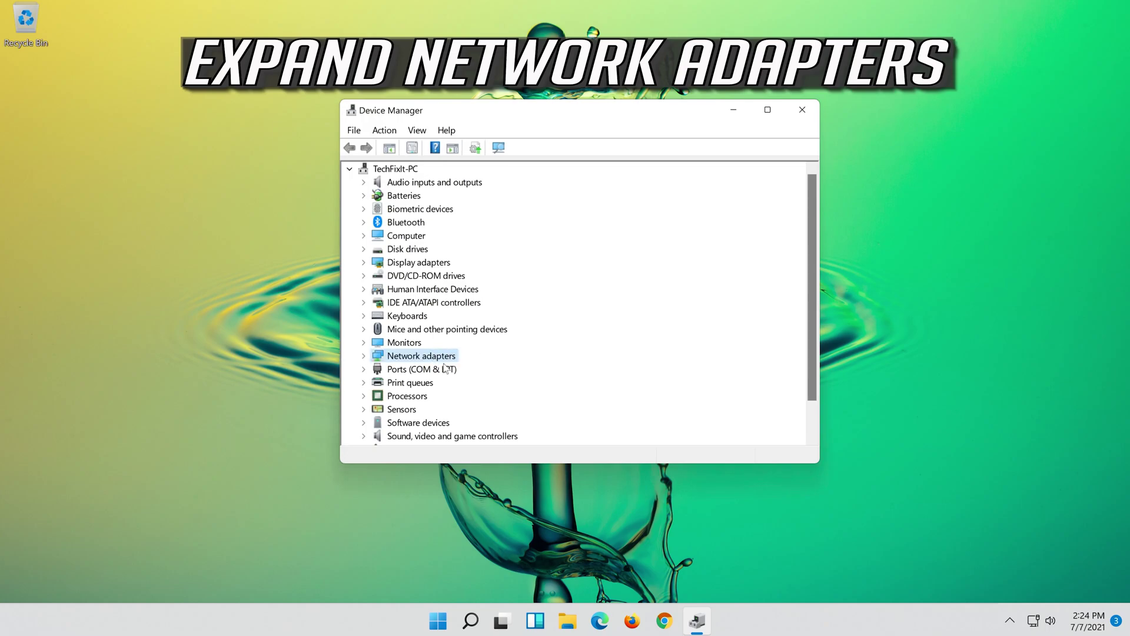
left_click(363, 356)
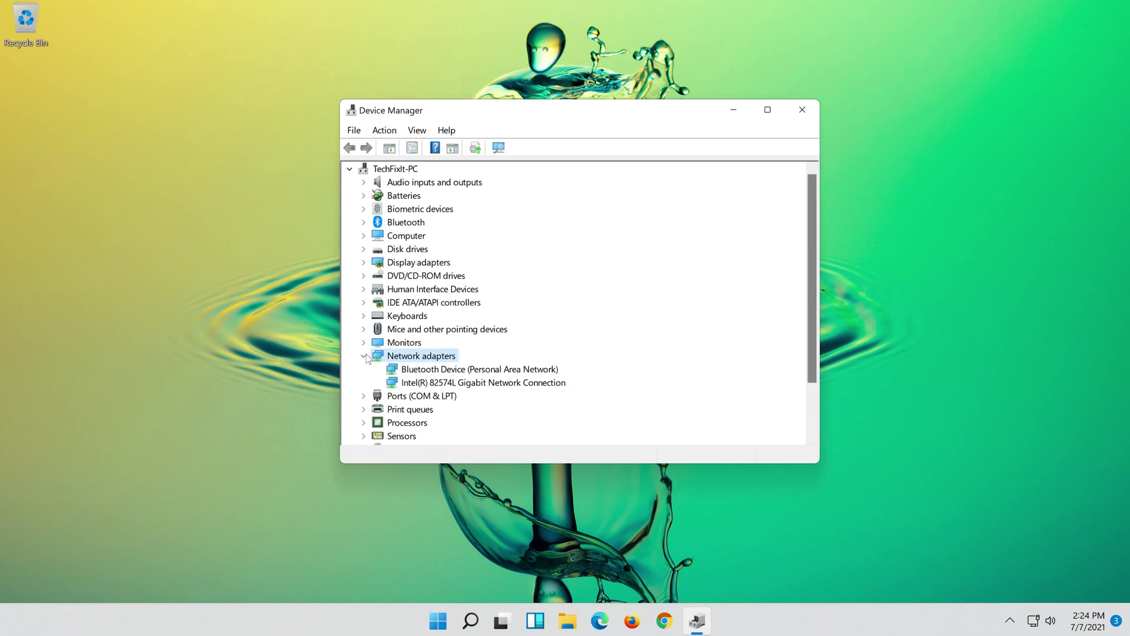
right_click(482, 383)
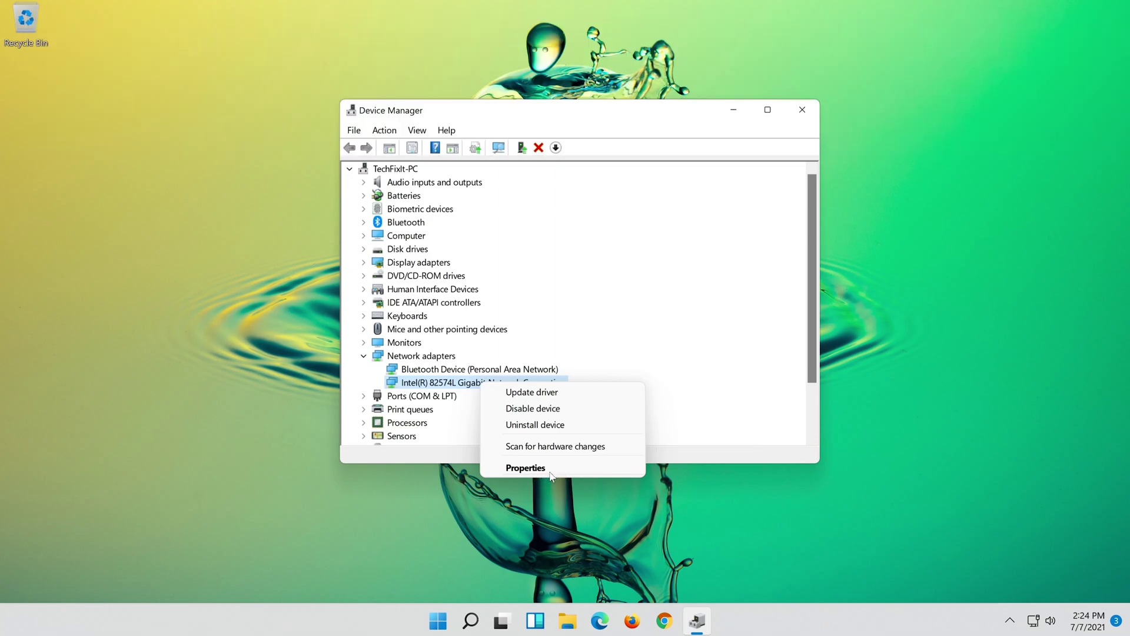
left_click(545, 467)
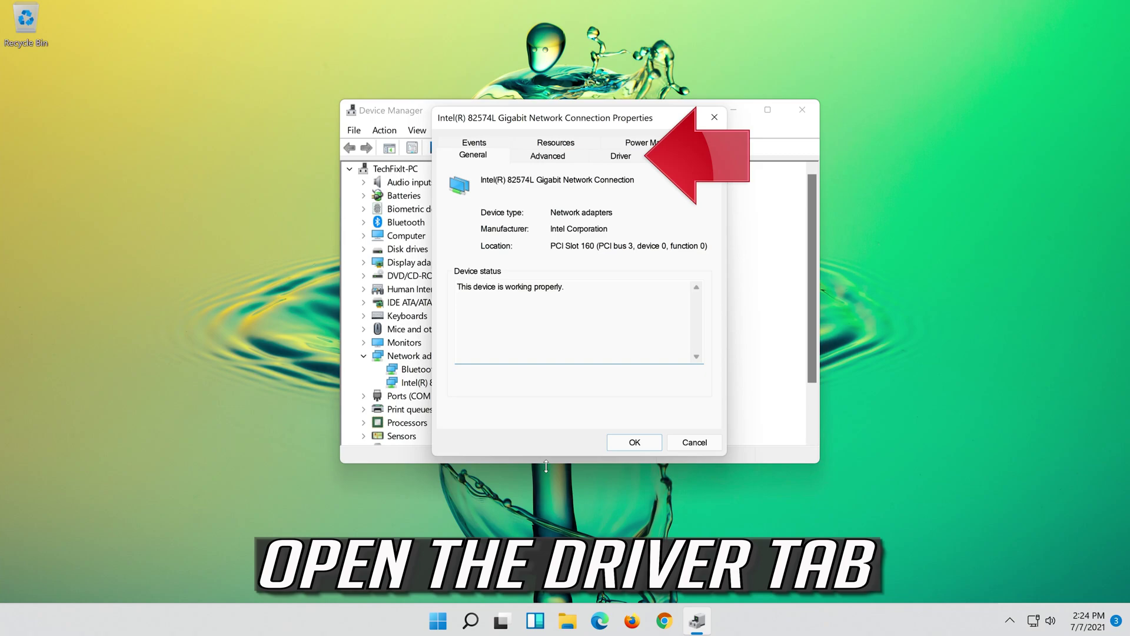
Launch Update Driver from the Intel adapter's Driver tab to open the Update Drivers wizard.
left_click(623, 160)
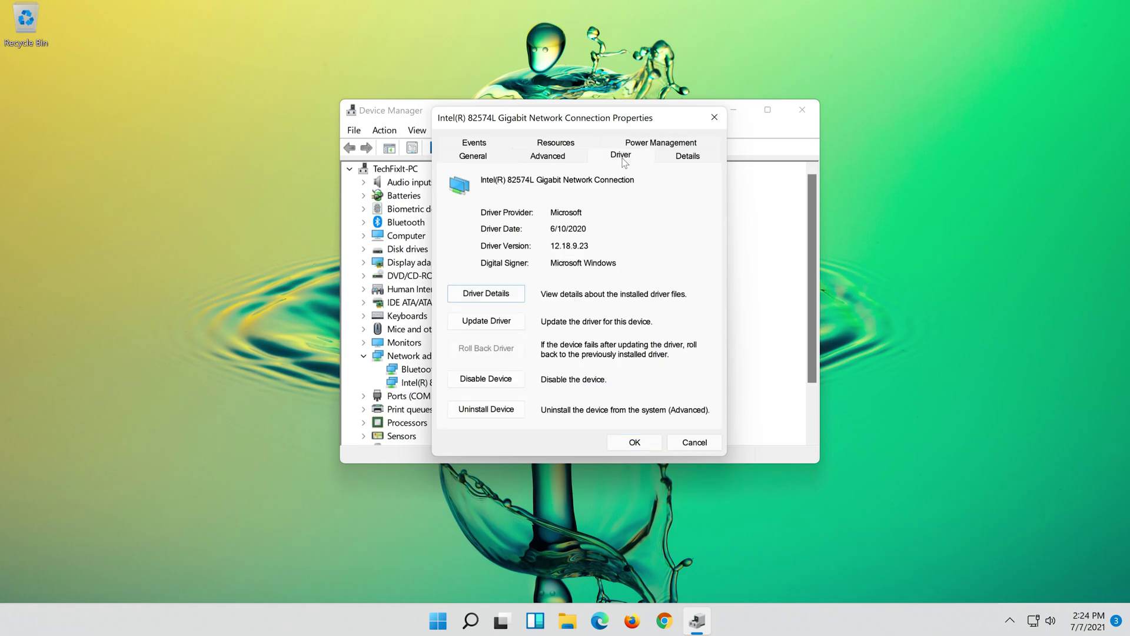
left_click(471, 325)
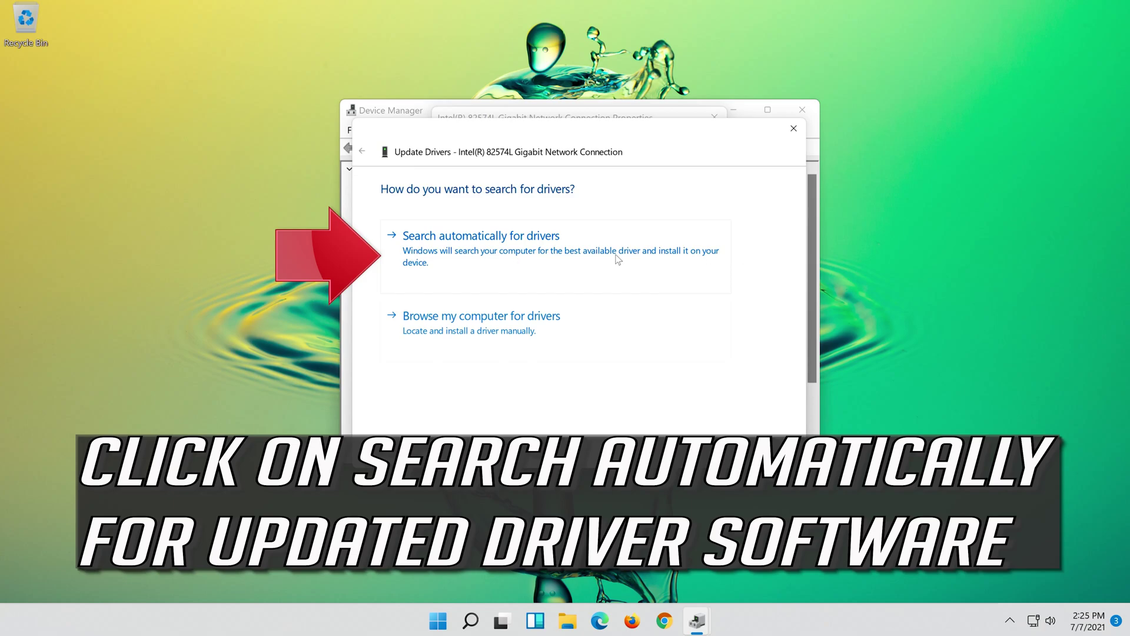
Search automatically for a newer Intel adapter driver, then continue the search in Windows Update.
left_click(488, 254)
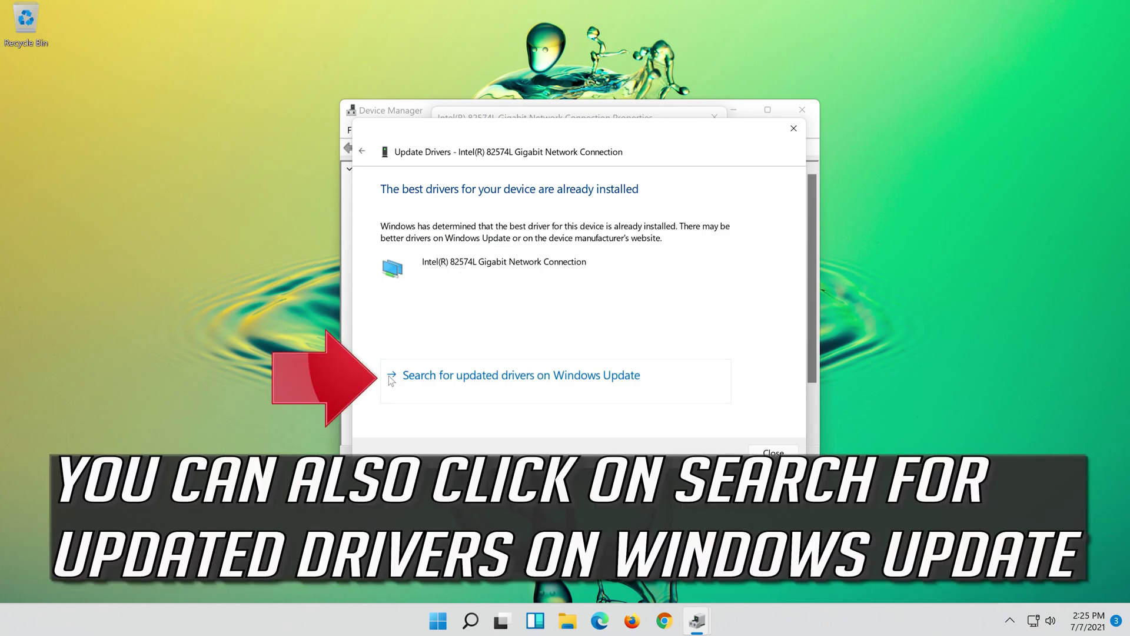
left_click(600, 384)
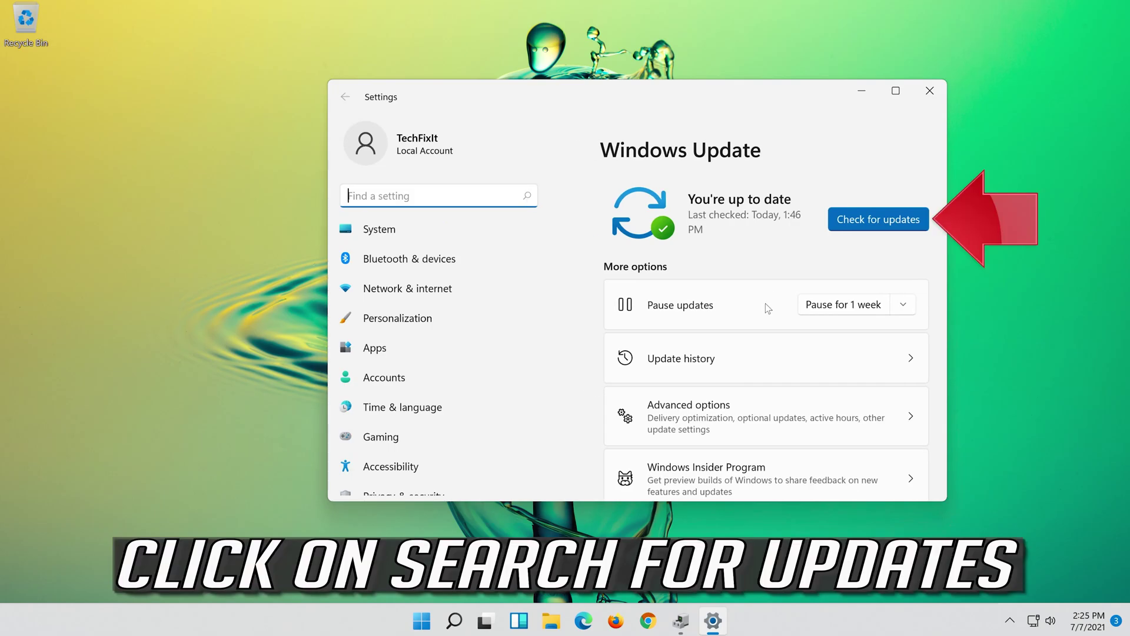
Start a Windows Update check for new updates.
left_click(883, 228)
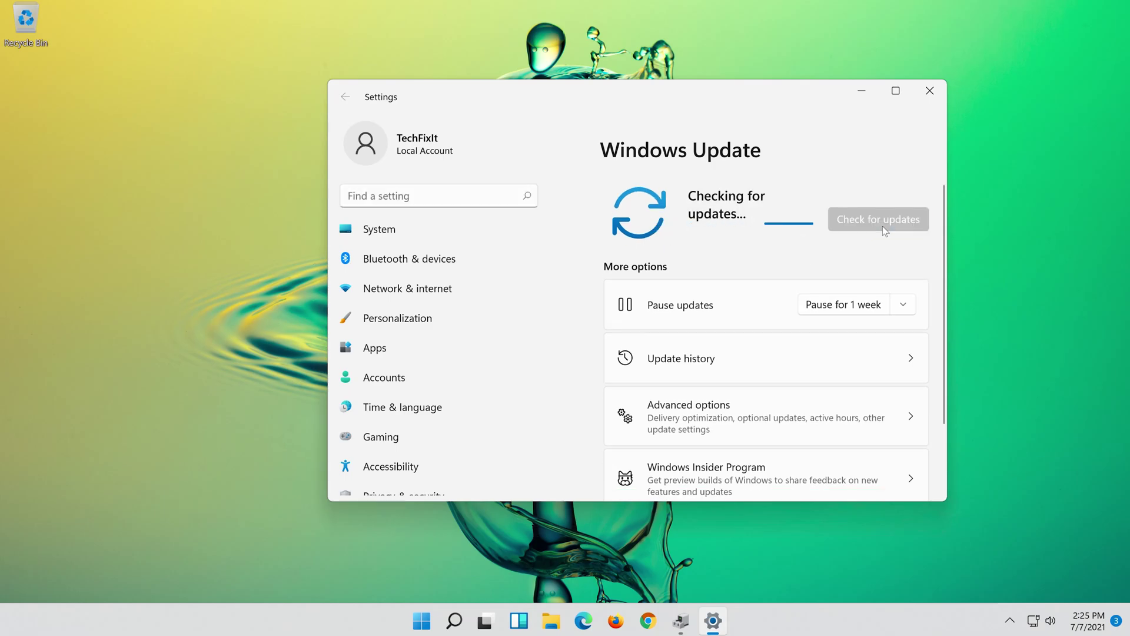